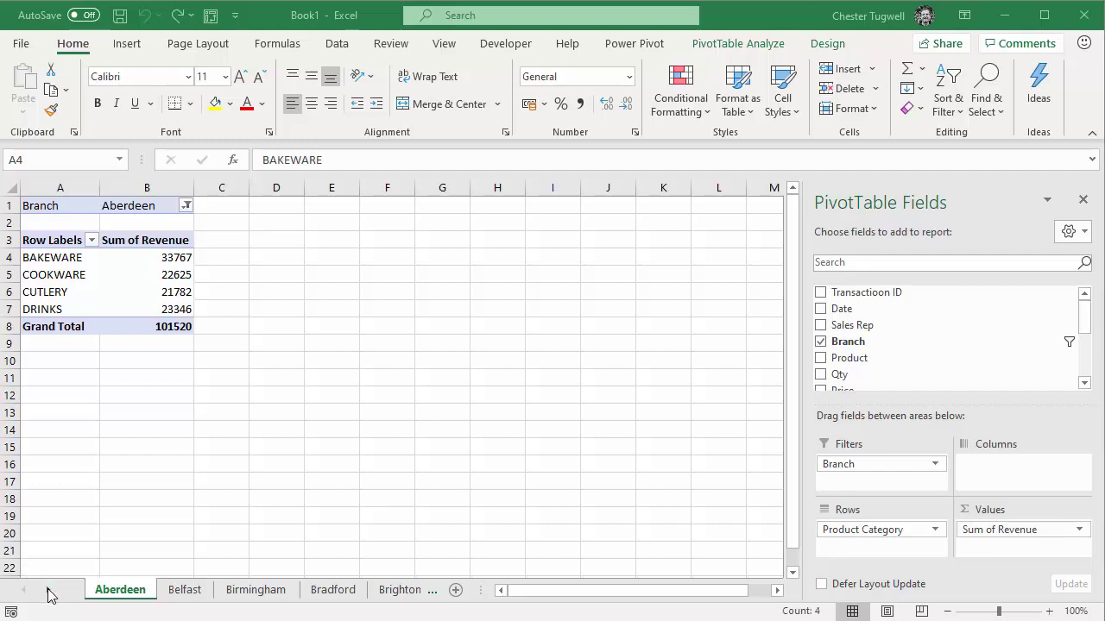
left_click(46, 591)
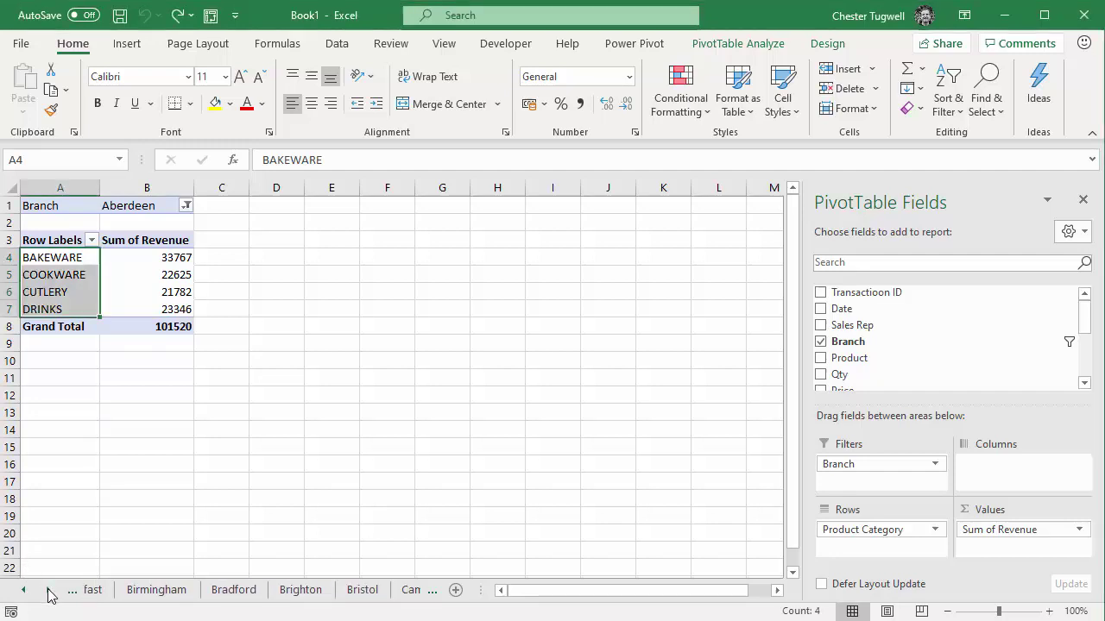
left_click(25, 591)
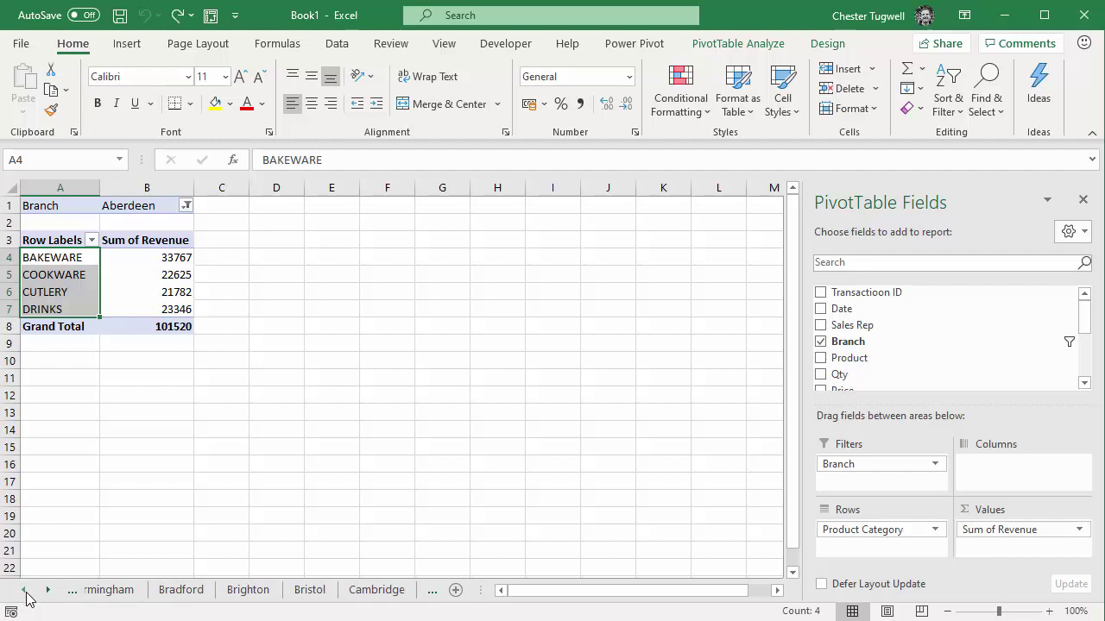
left_click(24, 591)
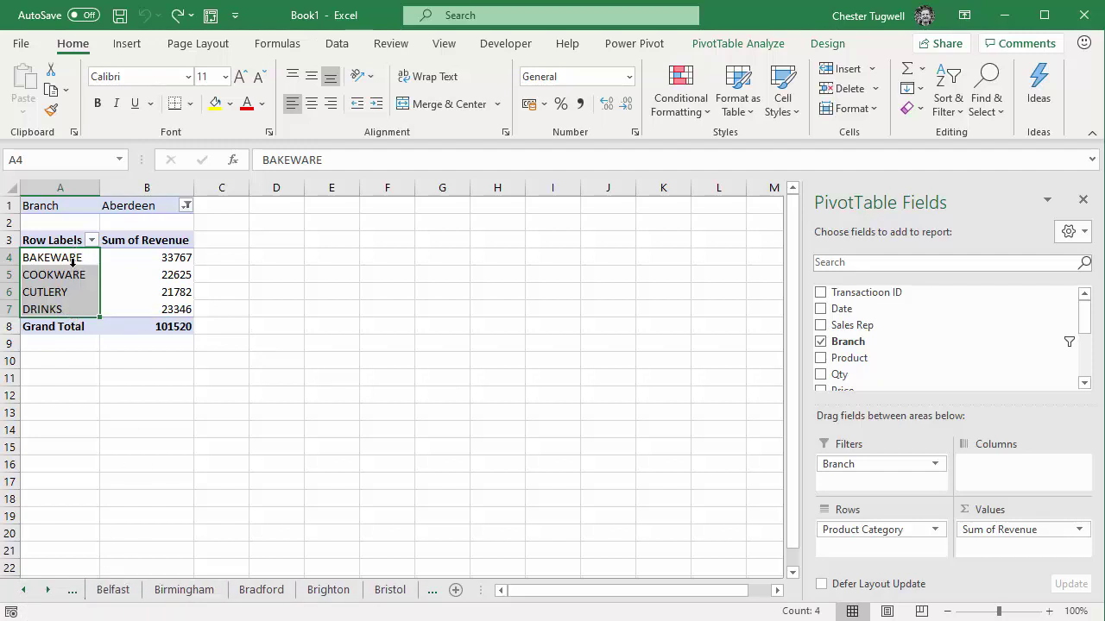
left_click(23, 590)
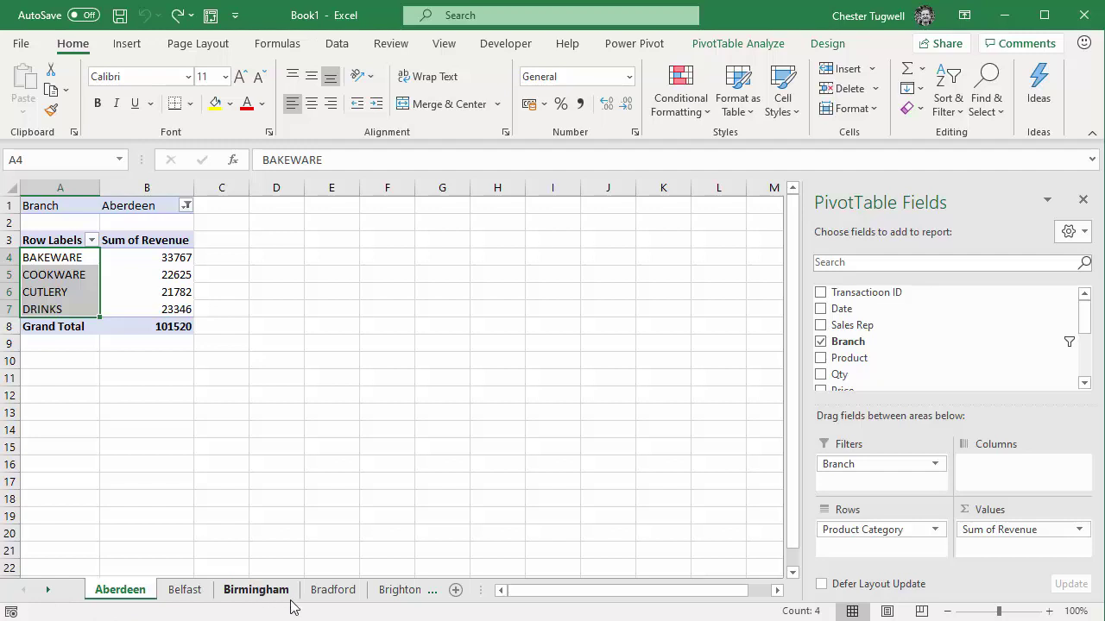
- Group the sheets from Aberdeen through Brighton and format the product category labels in A4:A7 as italic and red
left_click(394, 595, "shift")
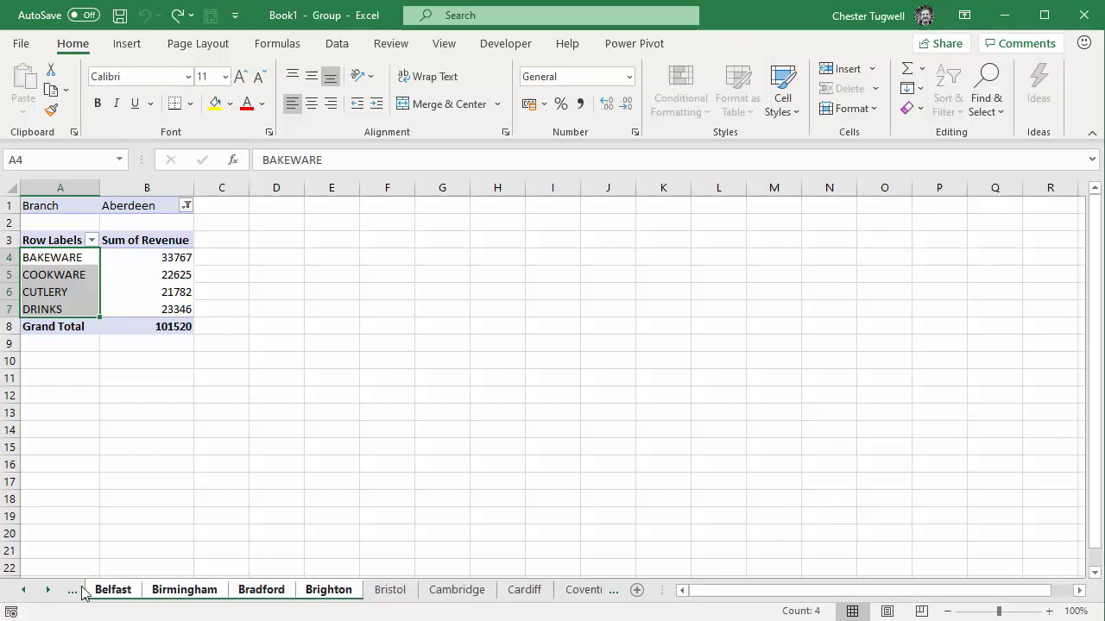
left_click(25, 591)
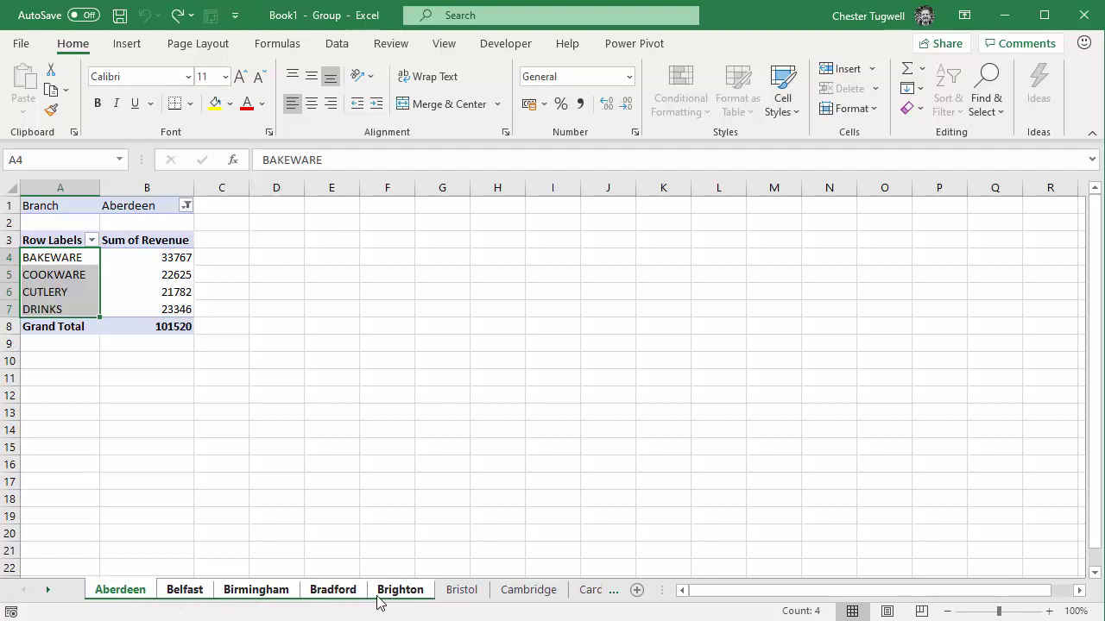
left_click(461, 594, "shift")
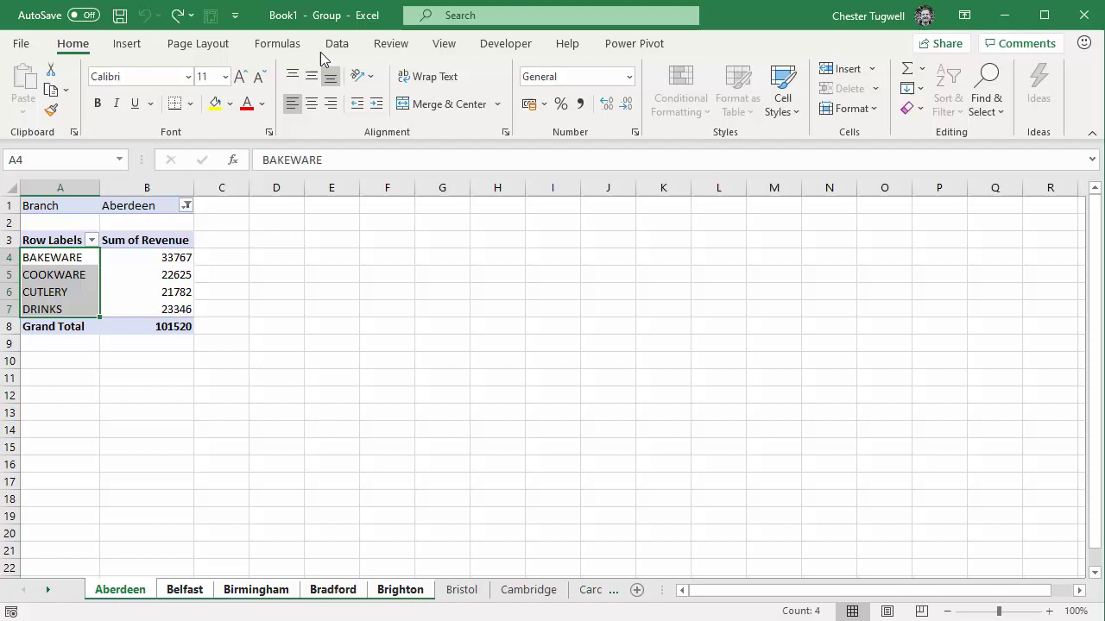
left_click(118, 104)
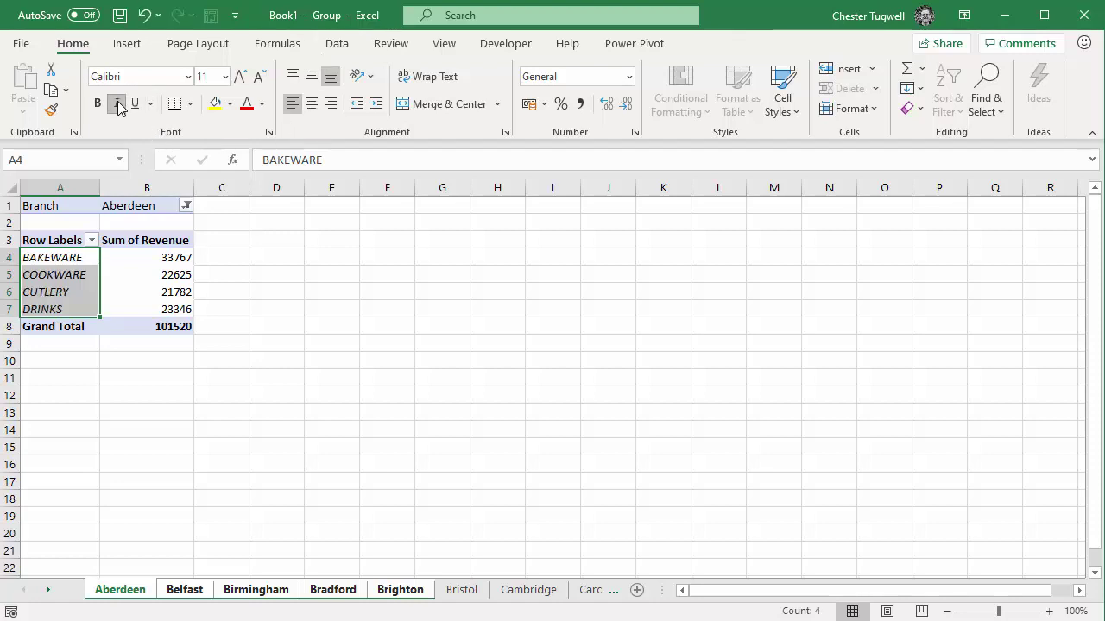
left_click(246, 106)
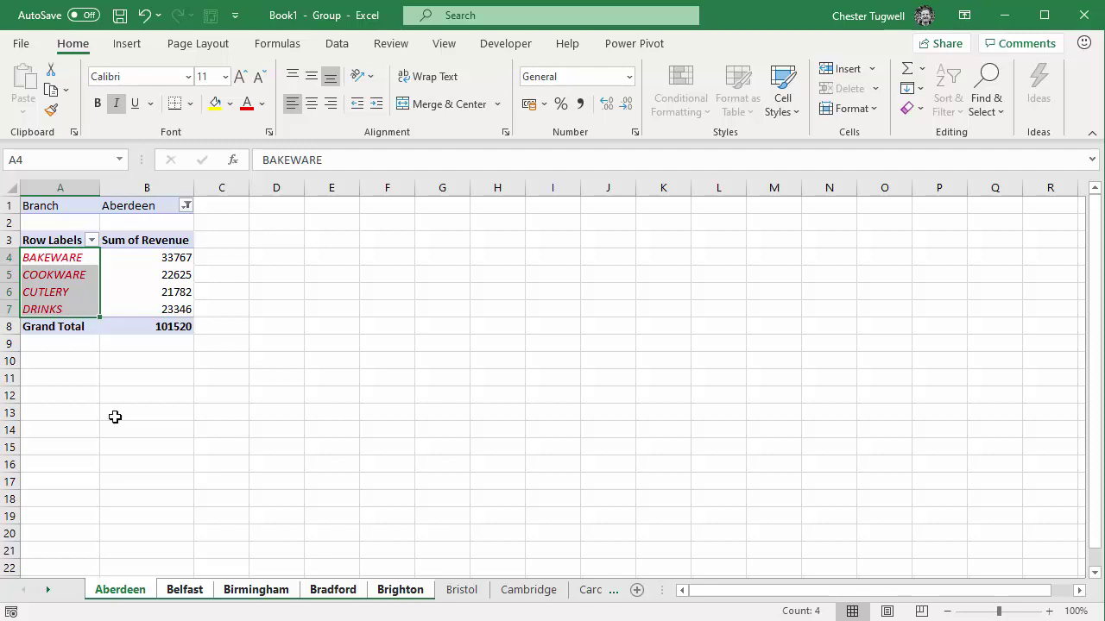
- Examine the category label formatting on each grouped sheet from Belfast to Brighton, returning to Aberdeen
left_click(183, 592)
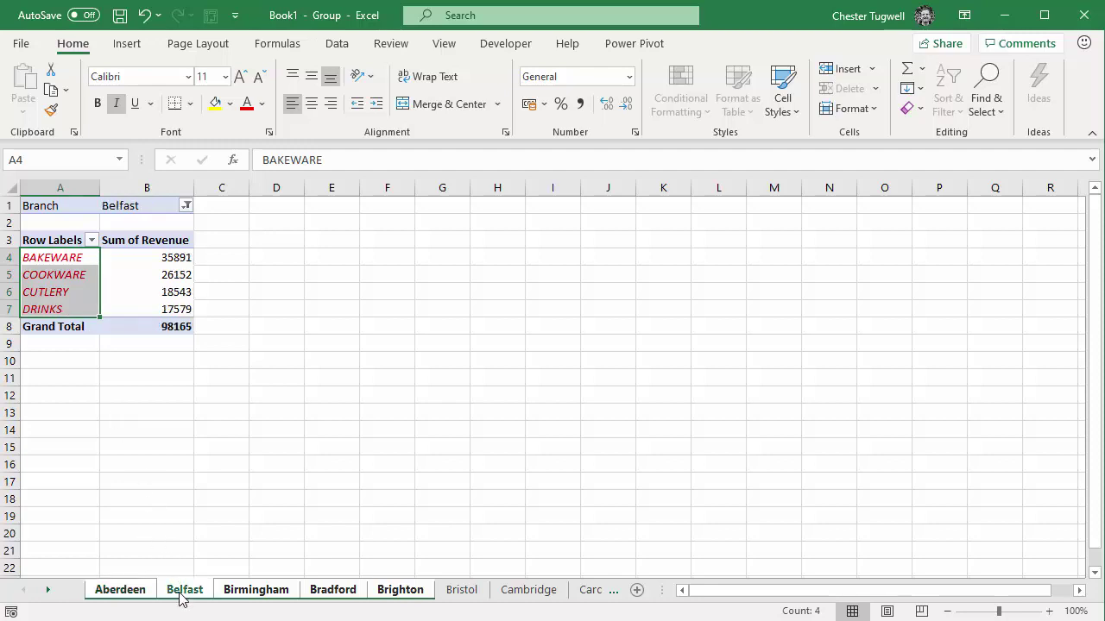
left_click(250, 596)
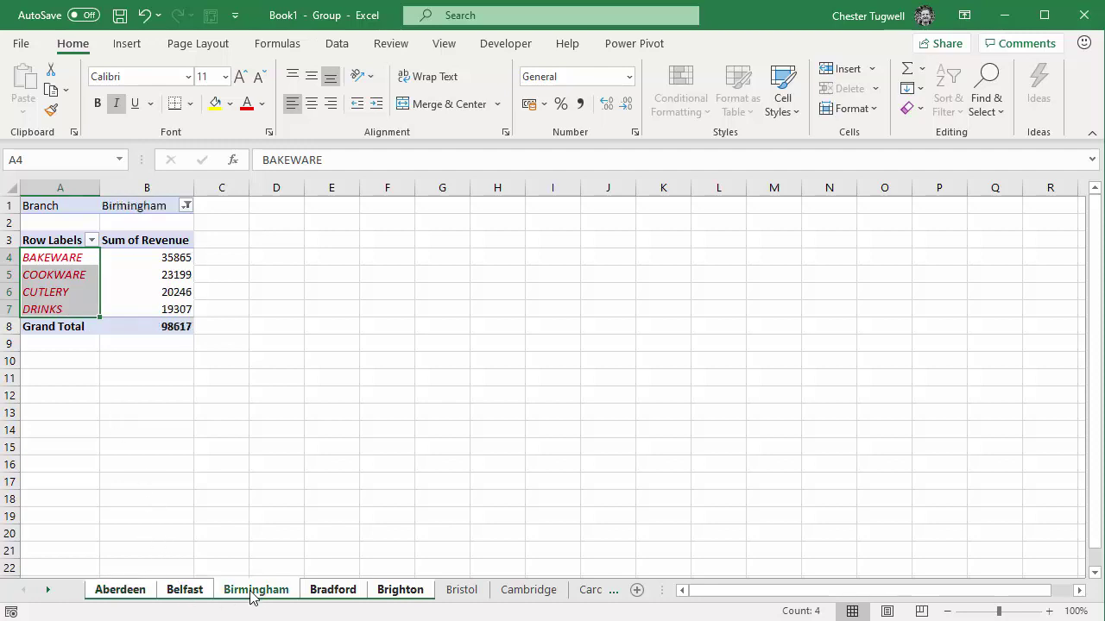
left_click(335, 596)
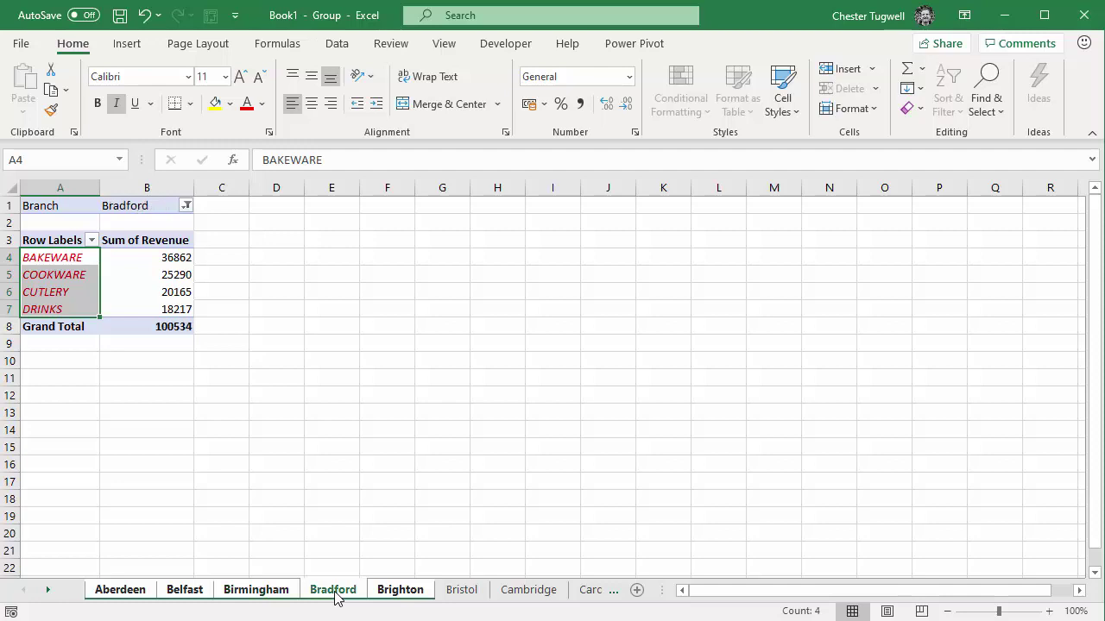
left_click(384, 596)
left_click(184, 593)
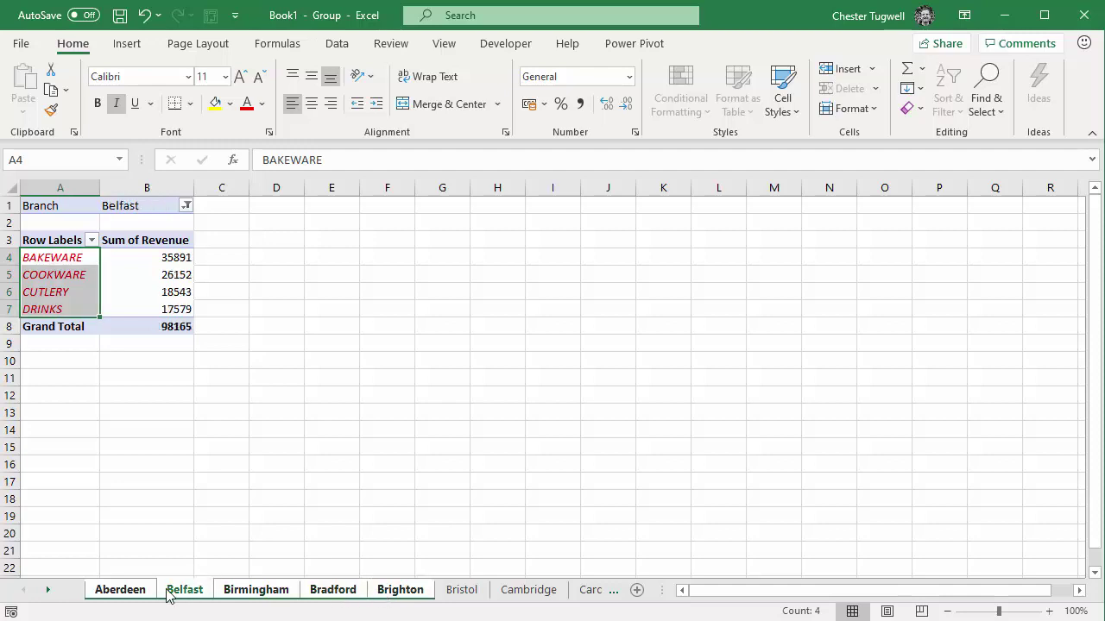
left_click(144, 594)
- Ungroup the sheets by switching to Bristol, and compare the label formatting on Brighton, Bristol and Cambridge
left_click(458, 595)
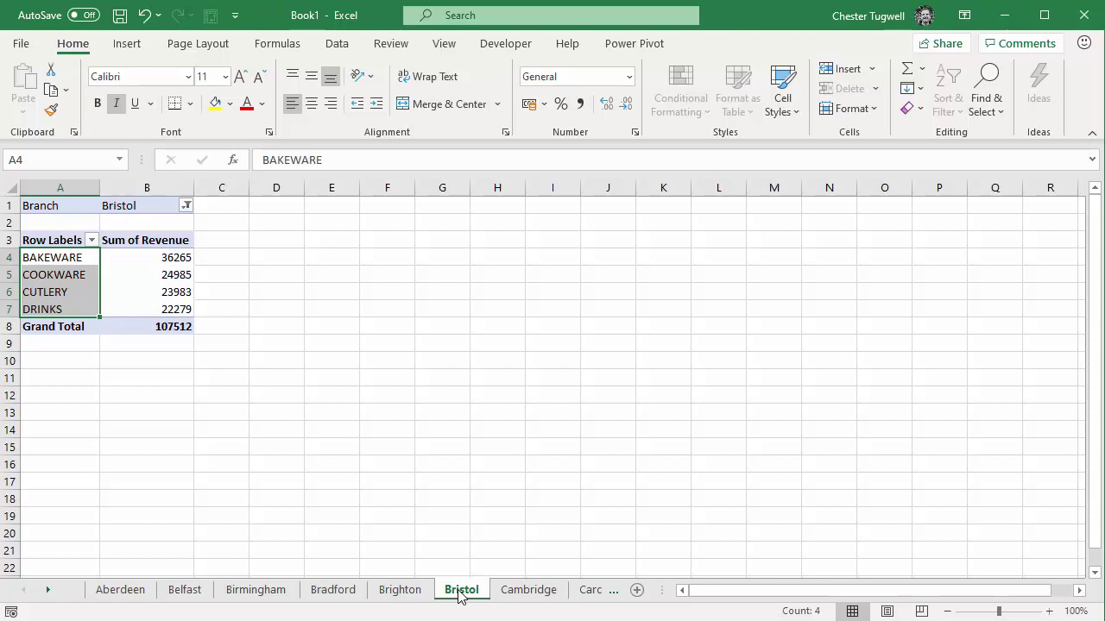
left_click(395, 595)
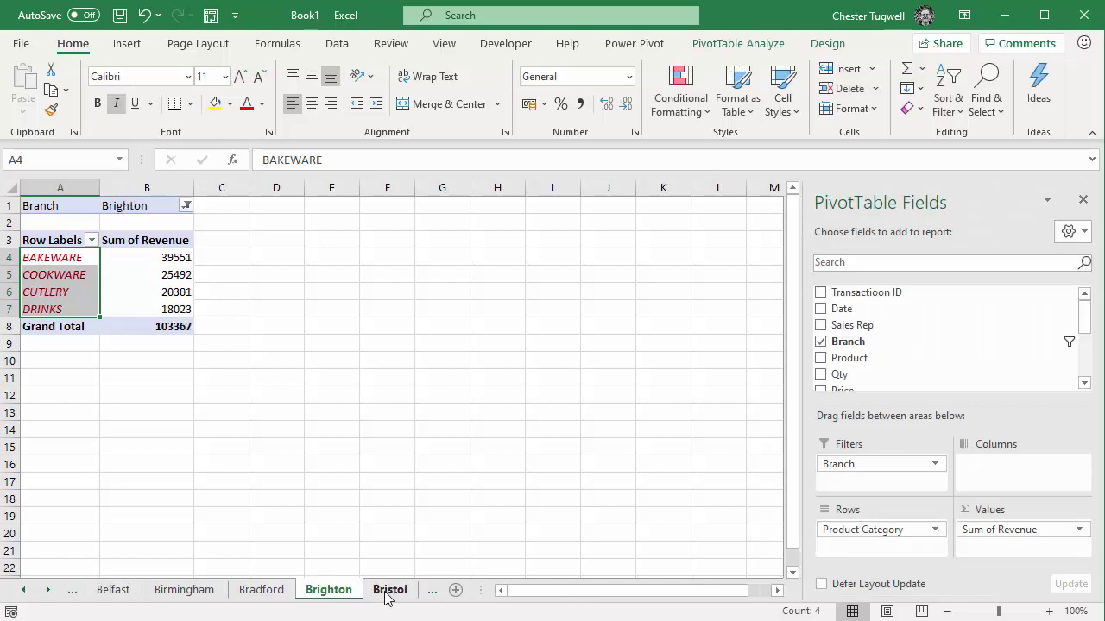
left_click(388, 594)
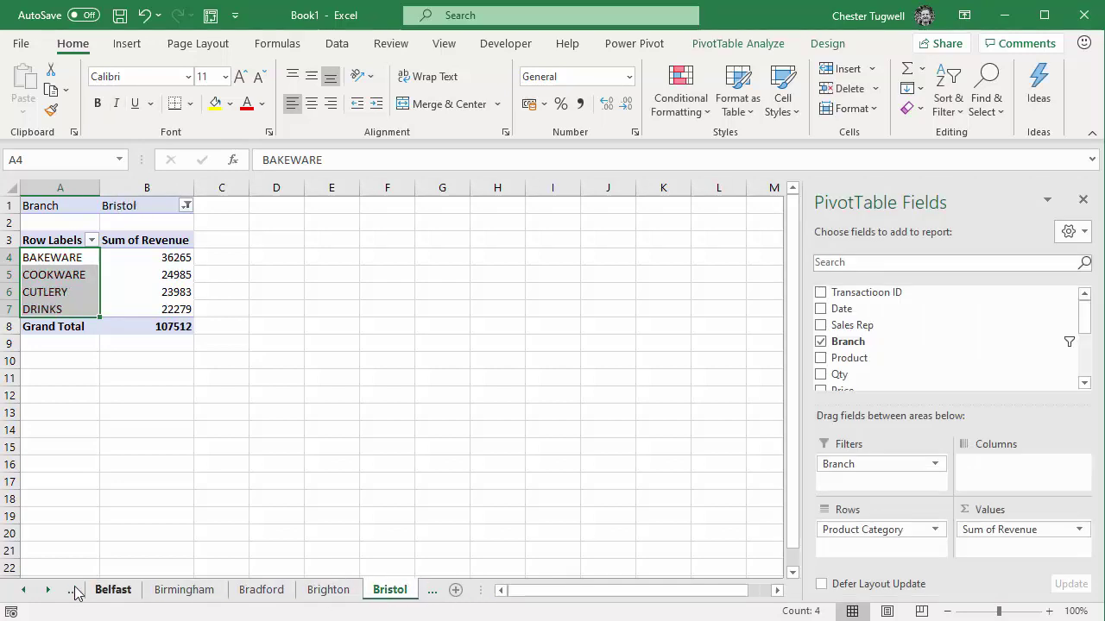
left_click(48, 590)
left_click(390, 597)
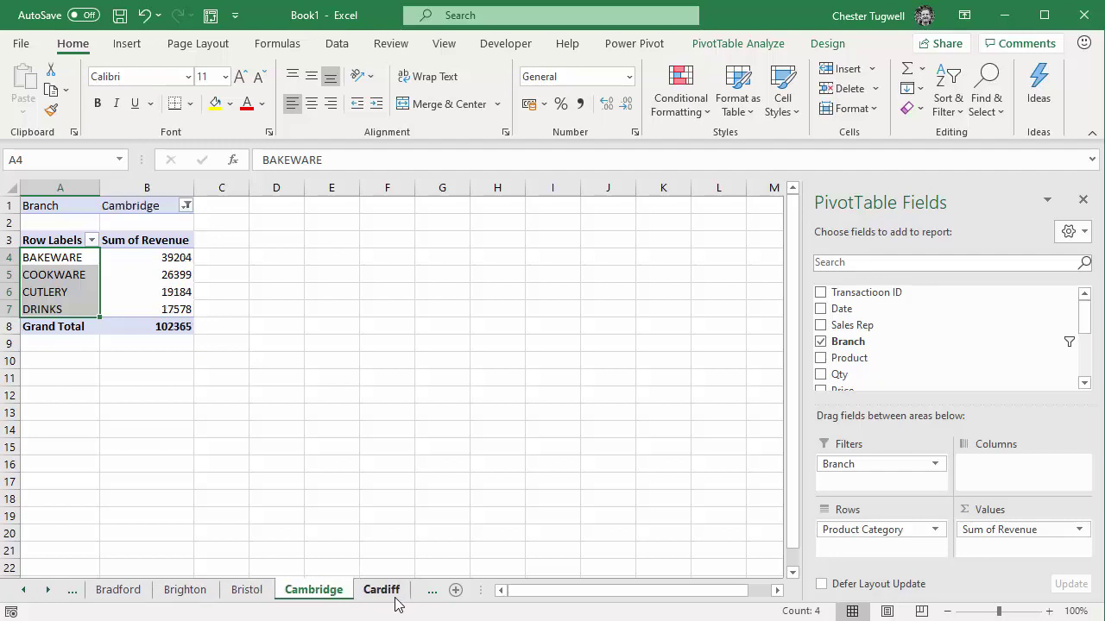
left_click(23, 590)
left_click(24, 590)
left_click(23, 590)
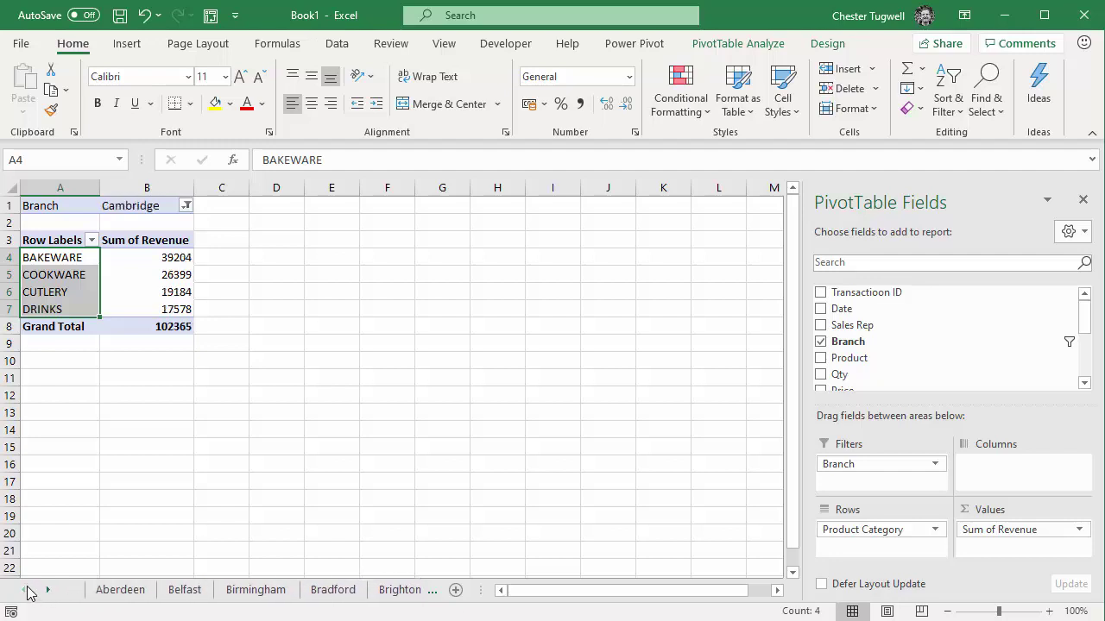
left_click(49, 590)
left_click(49, 591)
left_click(48, 590)
left_click(48, 590)
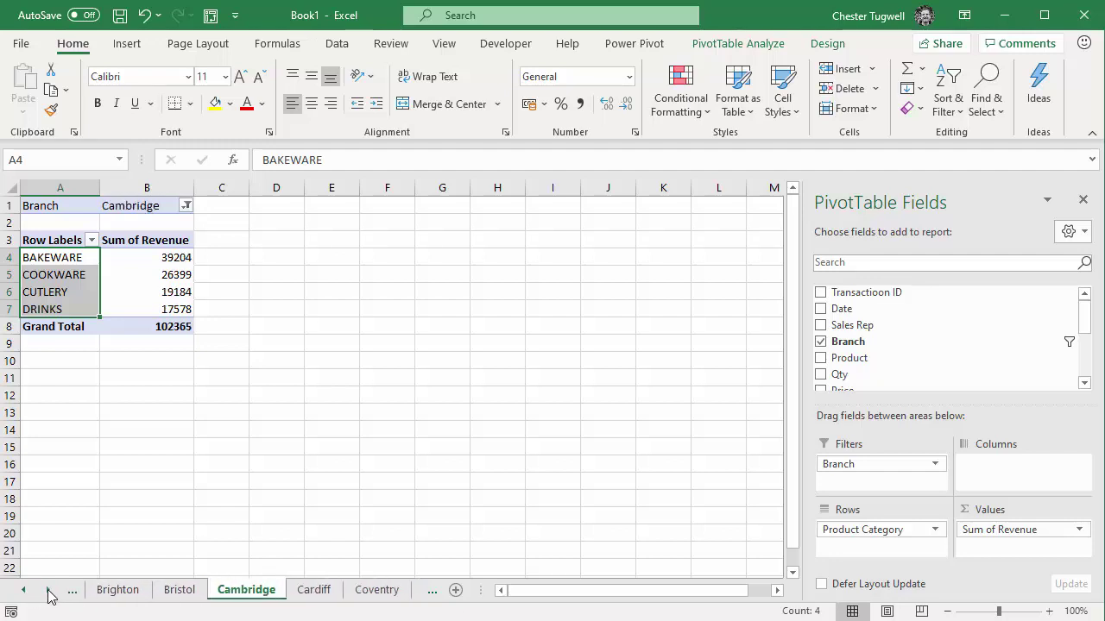
- Group the non-adjacent sheets Bristol, Cardiff and Derby and format the category labels in A4:A7 as red and italic
left_click(178, 594)
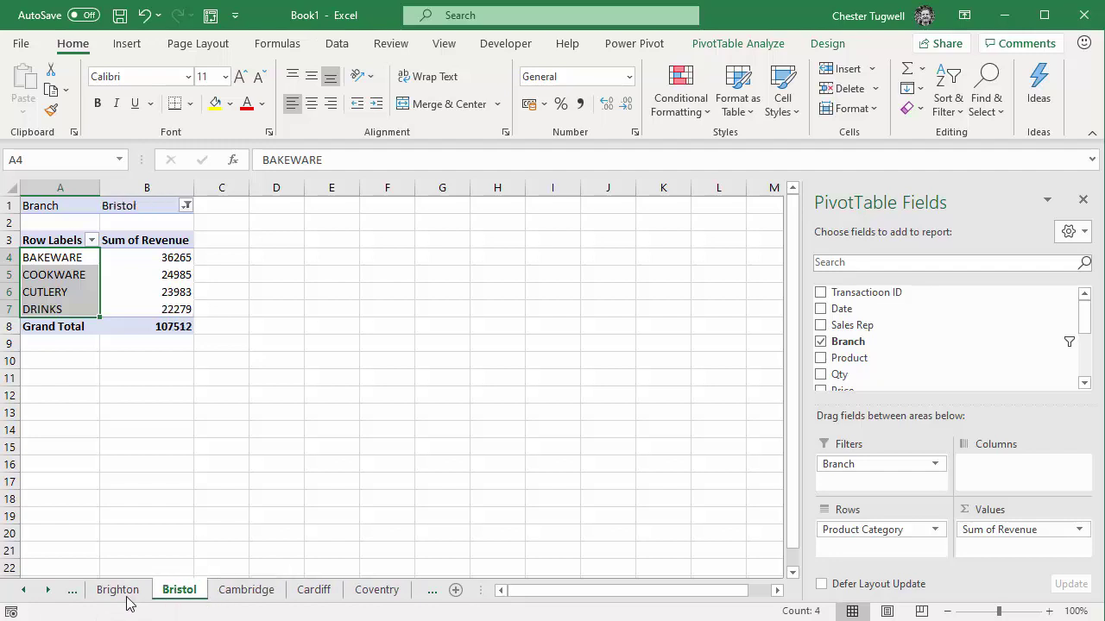
left_click(47, 591)
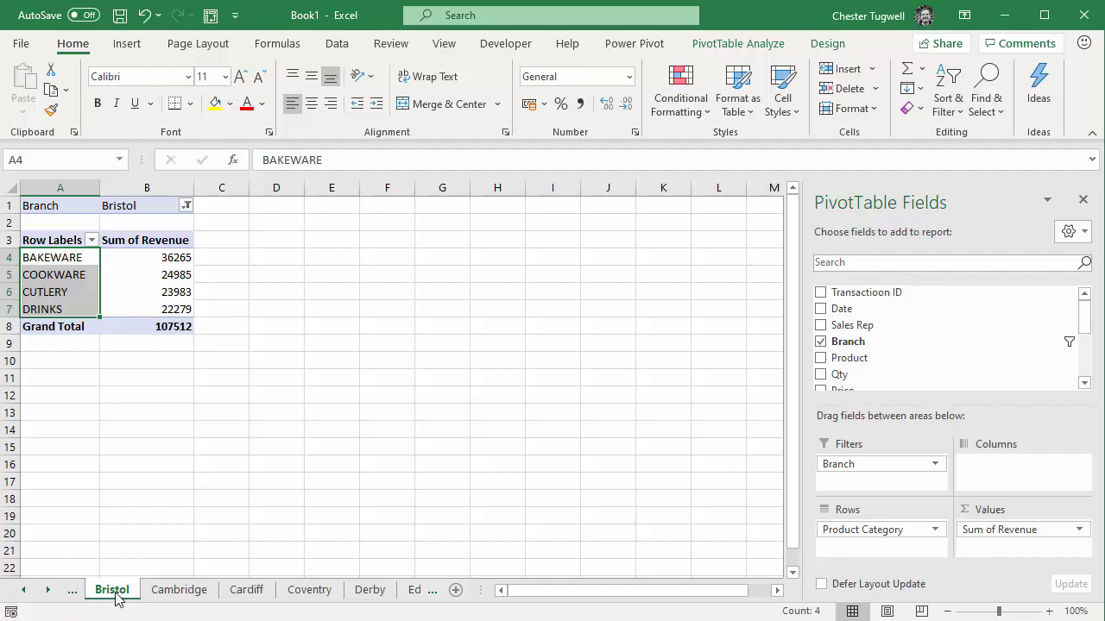
left_click(248, 590, "ctrl")
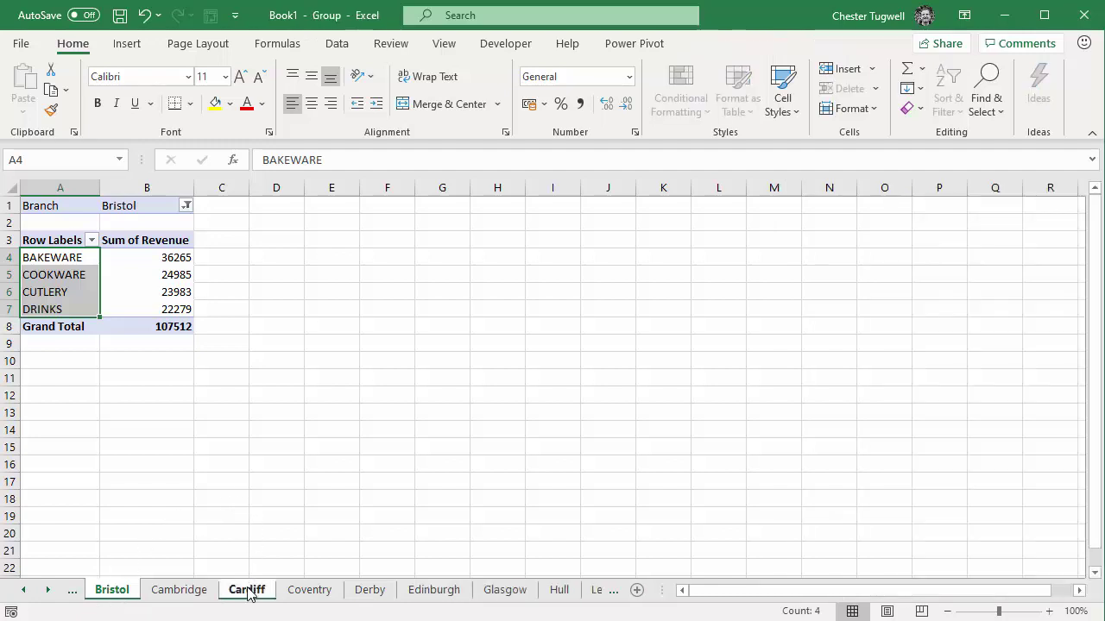
left_click(373, 591, "ctrl")
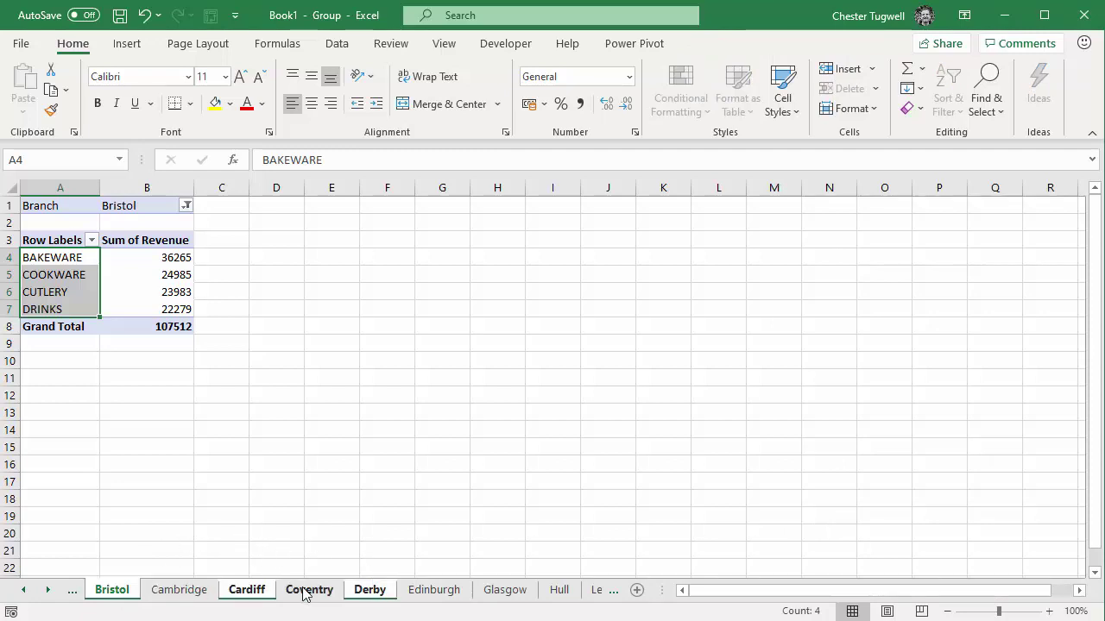
left_click(247, 104)
left_click(116, 104)
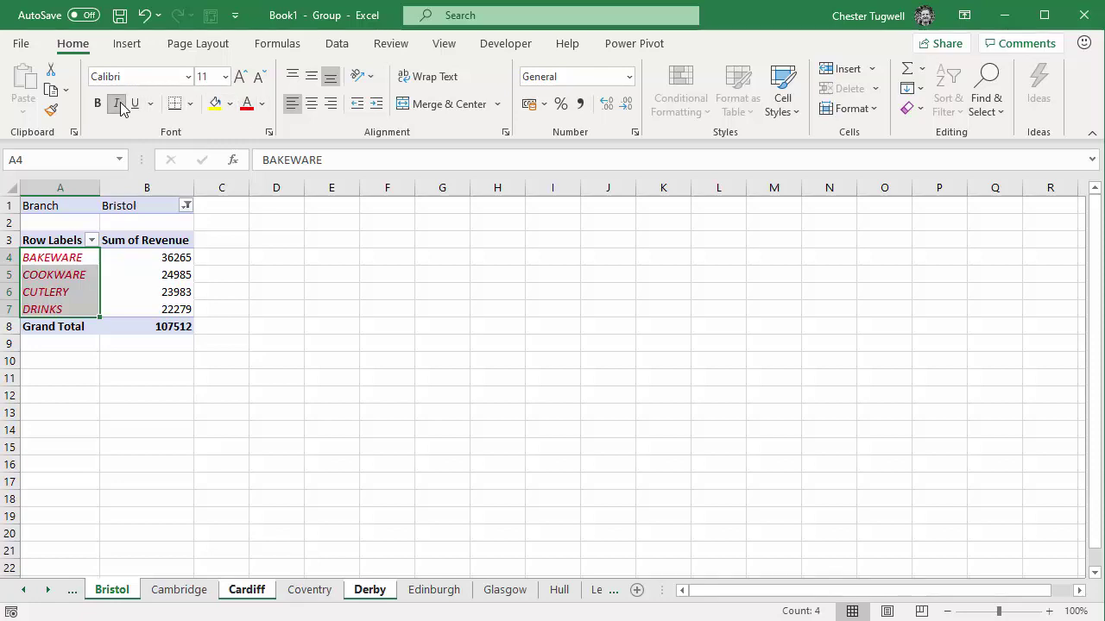
- Ungroup the sheets by switching to Cambridge, and check the label formatting on Coventry, Bristol, Cardiff and Derby
left_click(179, 591)
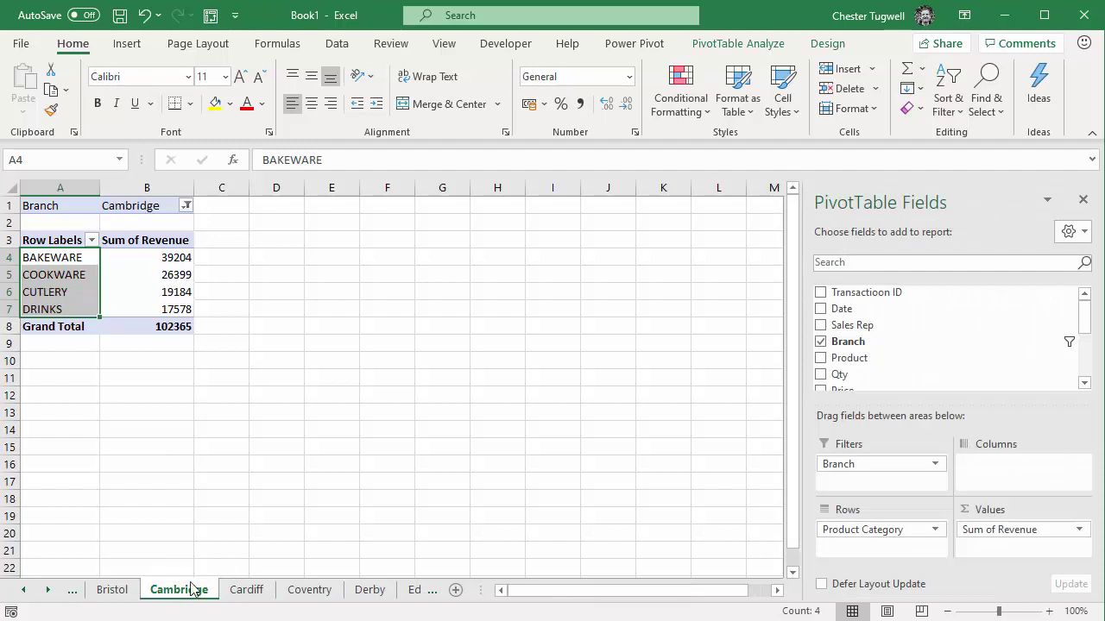
left_click(307, 594)
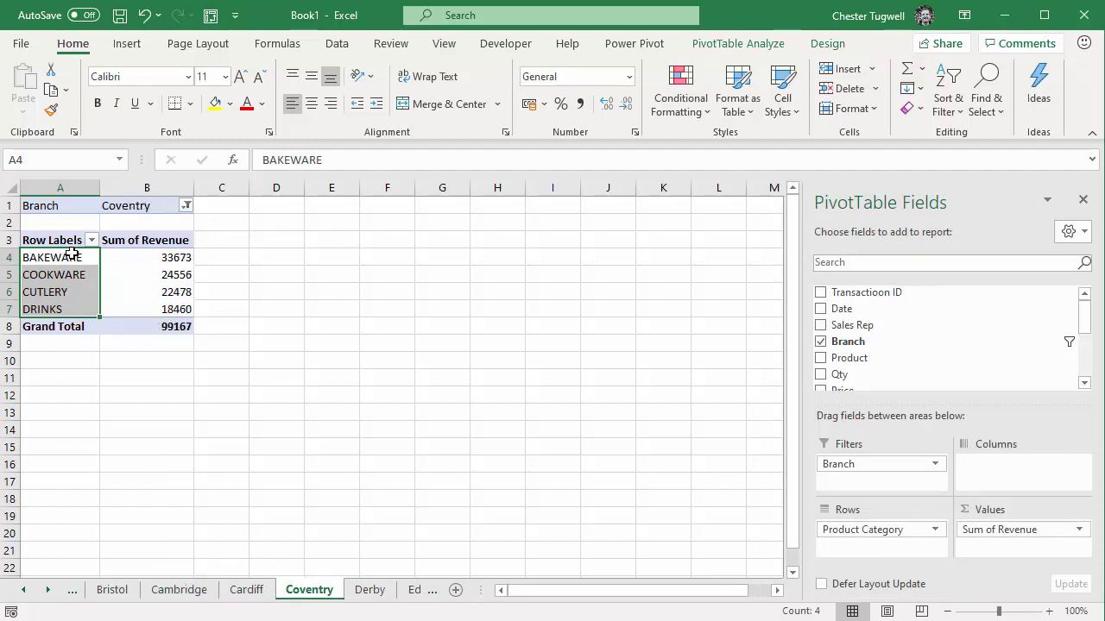
left_click(125, 592)
left_click(259, 595)
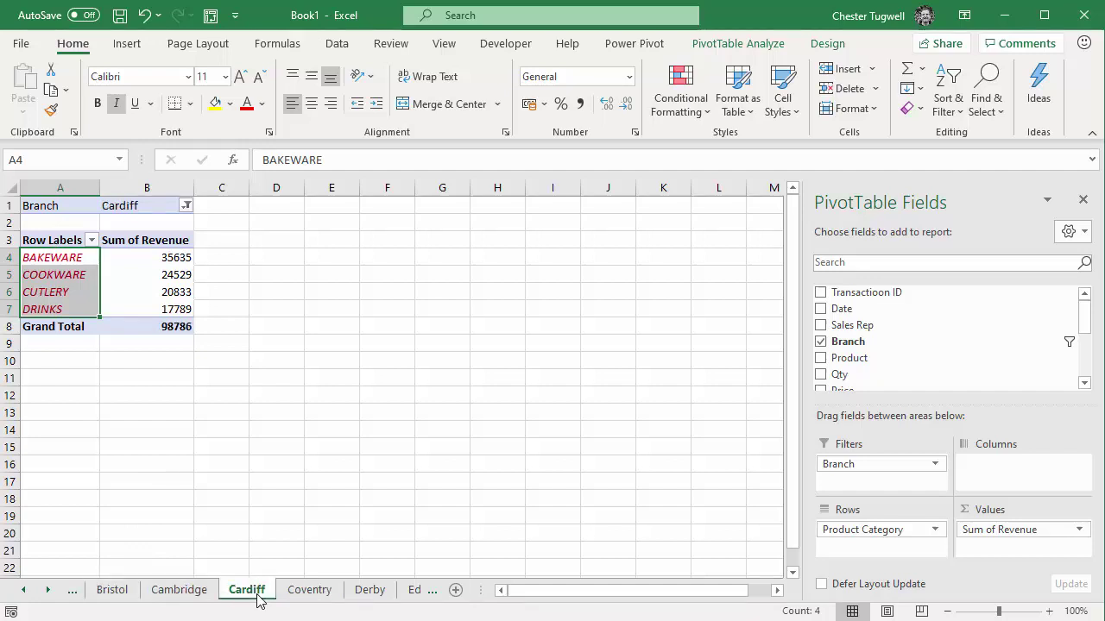
left_click(361, 598)
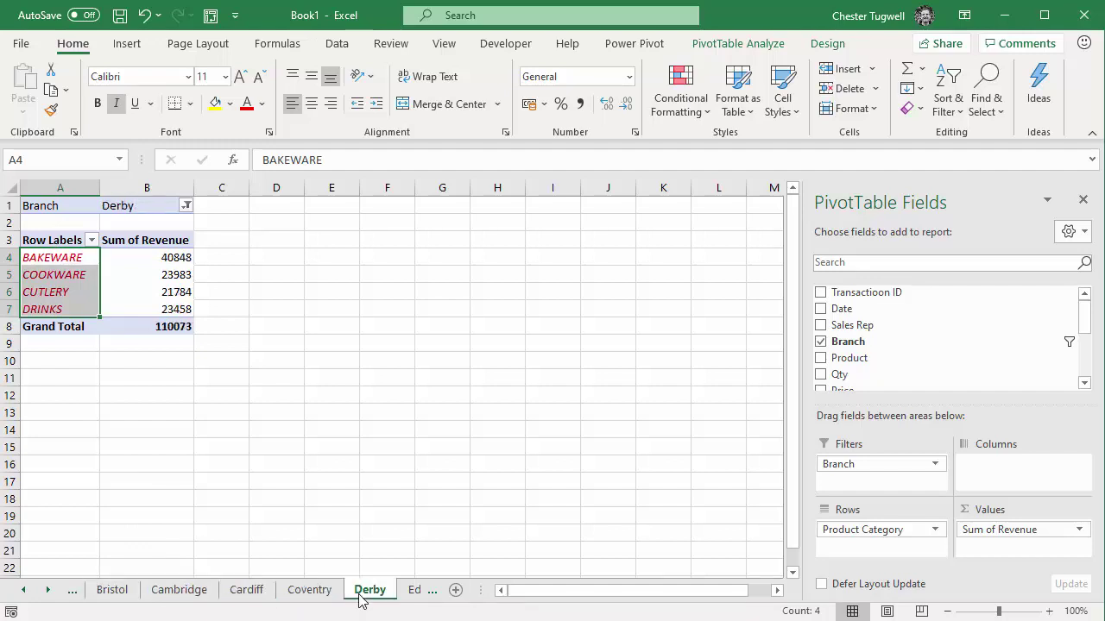
- Group the adjacent sheets from Aberdeen through Bradford
left_click(26, 592)
left_click(26, 592)
left_click(26, 592)
left_click(25, 592)
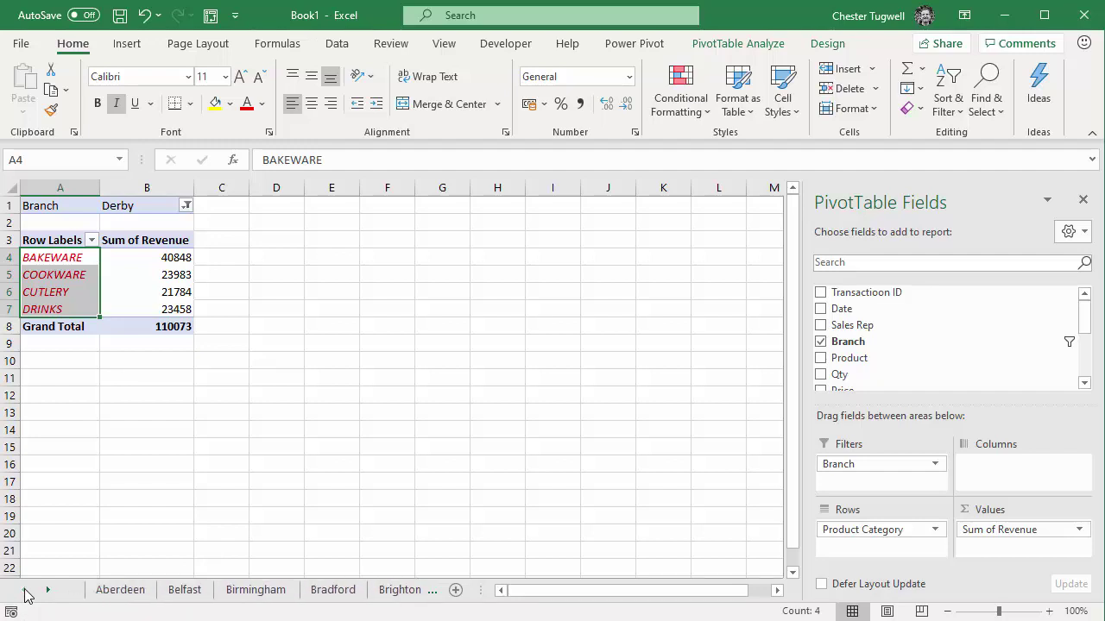
left_click(110, 592)
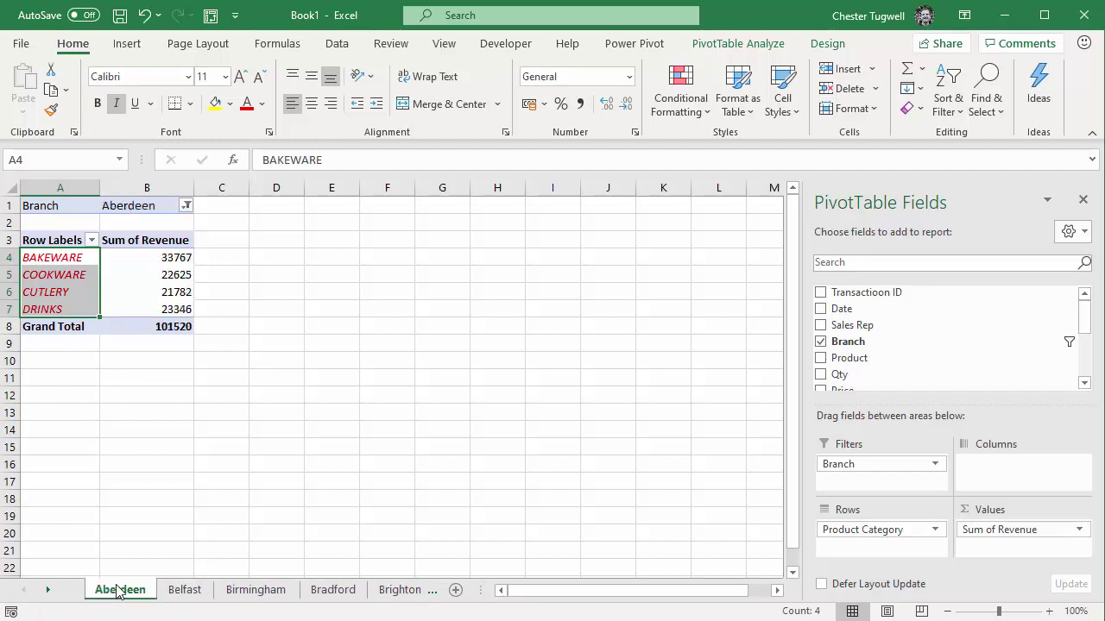
left_click(333, 590, "shift")
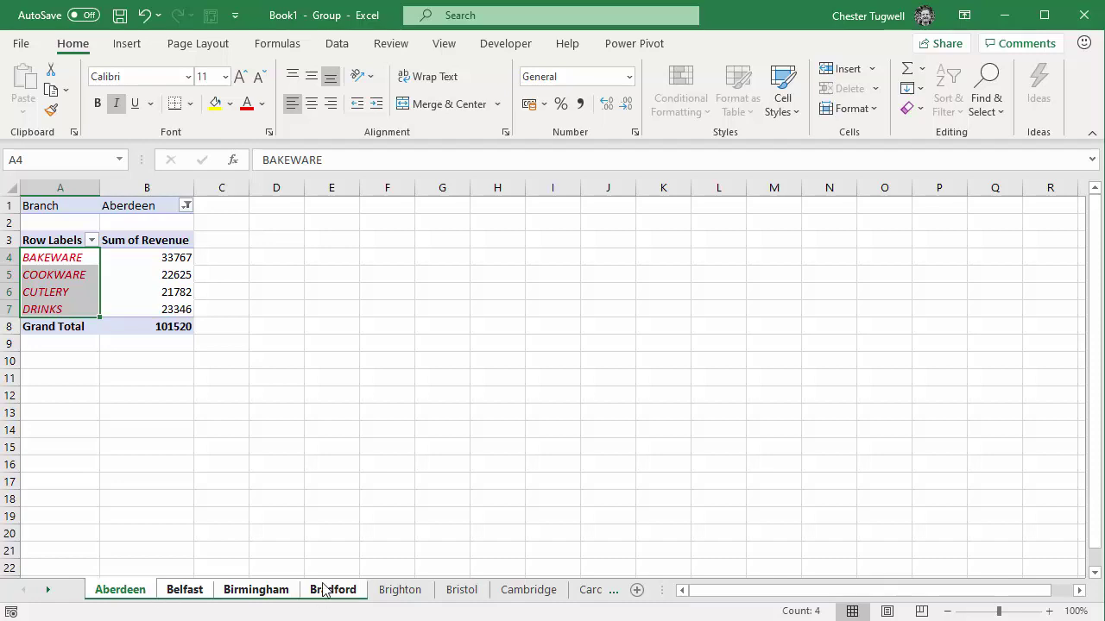
- View the grouped sheets Birmingham, Belfast, Aberdeen and Bradford while keeping them grouped
left_click(271, 593)
left_click(191, 597)
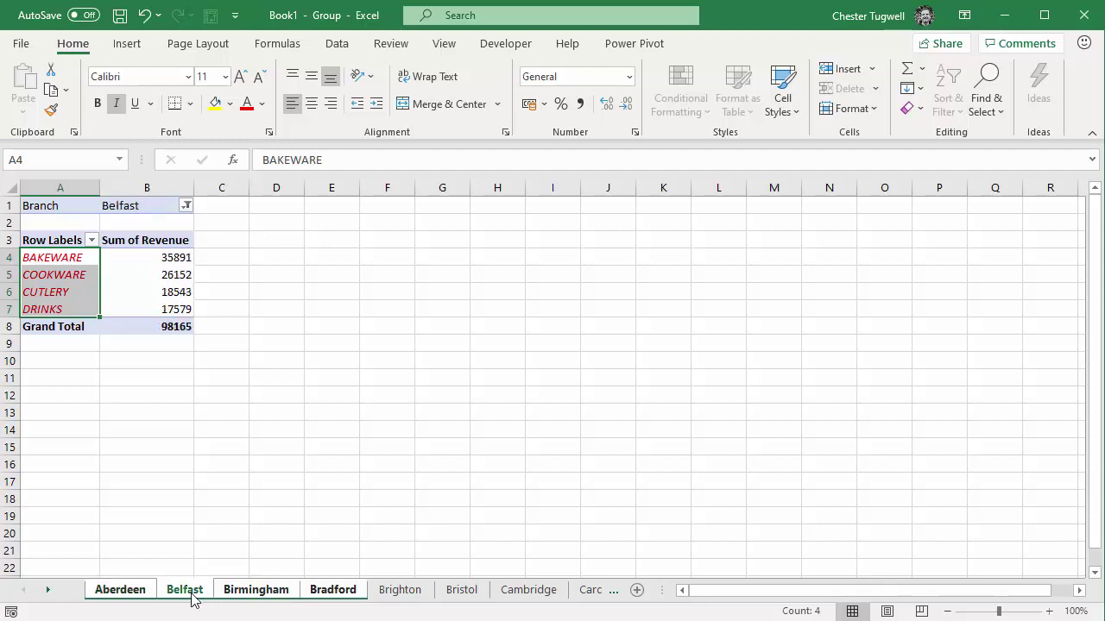
left_click(143, 595)
left_click(312, 593)
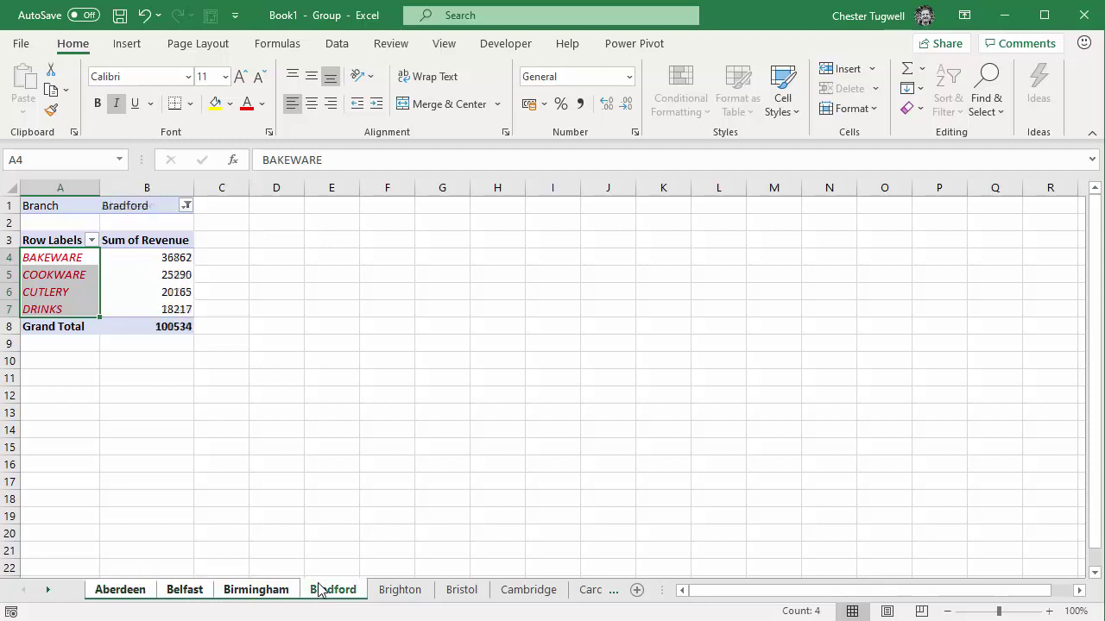
- Ungroup the sheets by switching to Brighton outside the group, and return to the Aberdeen sheet
left_click(400, 592)
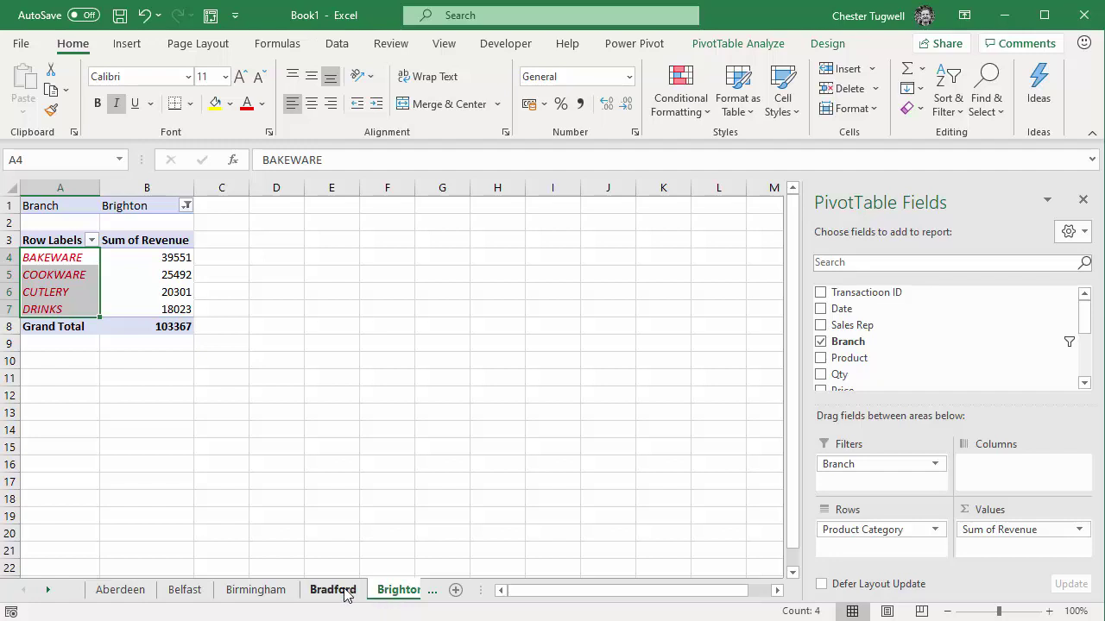
left_click(128, 589)
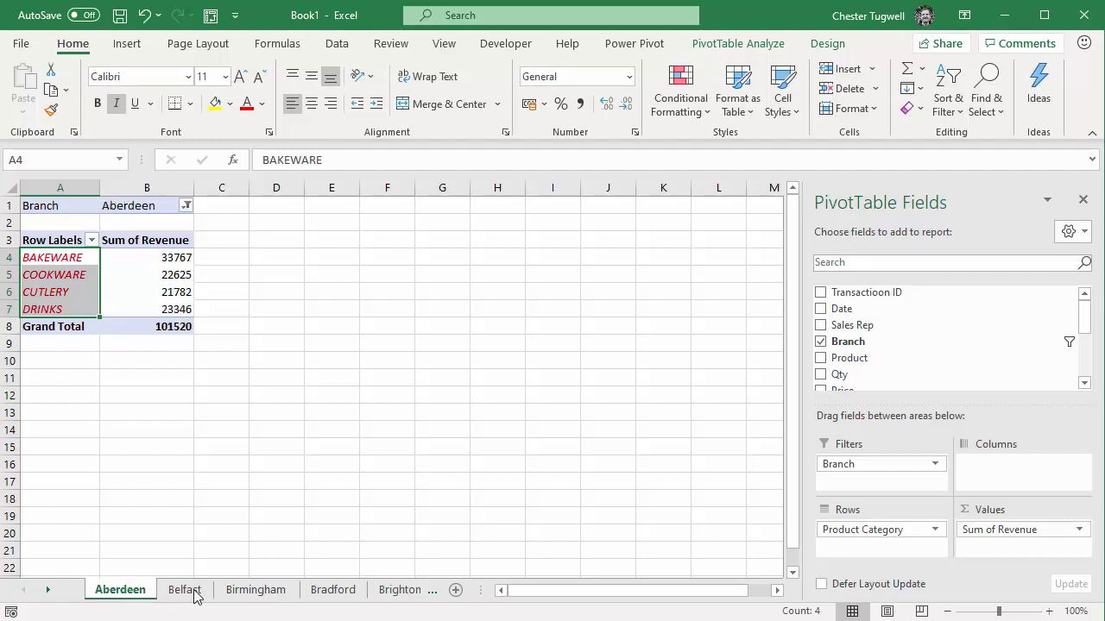
- Group the adjacent sheets from Aberdeen through Brighton, and ungroup them all while staying on the Bradford sheet
left_click(387, 589, "shift")
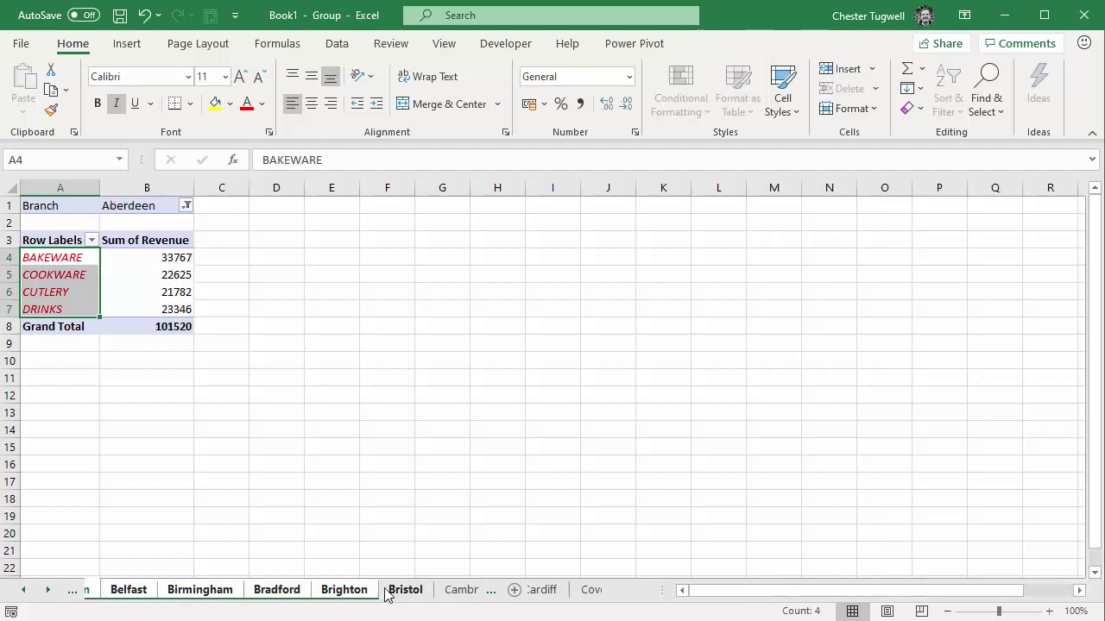
right_click(272, 595)
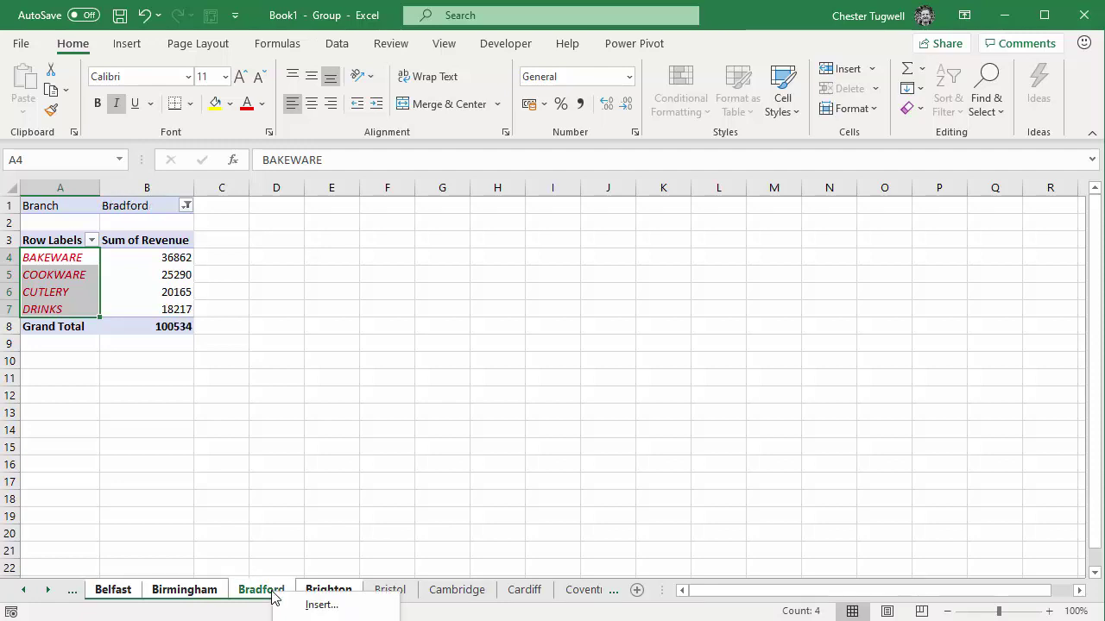
right_click(250, 469)
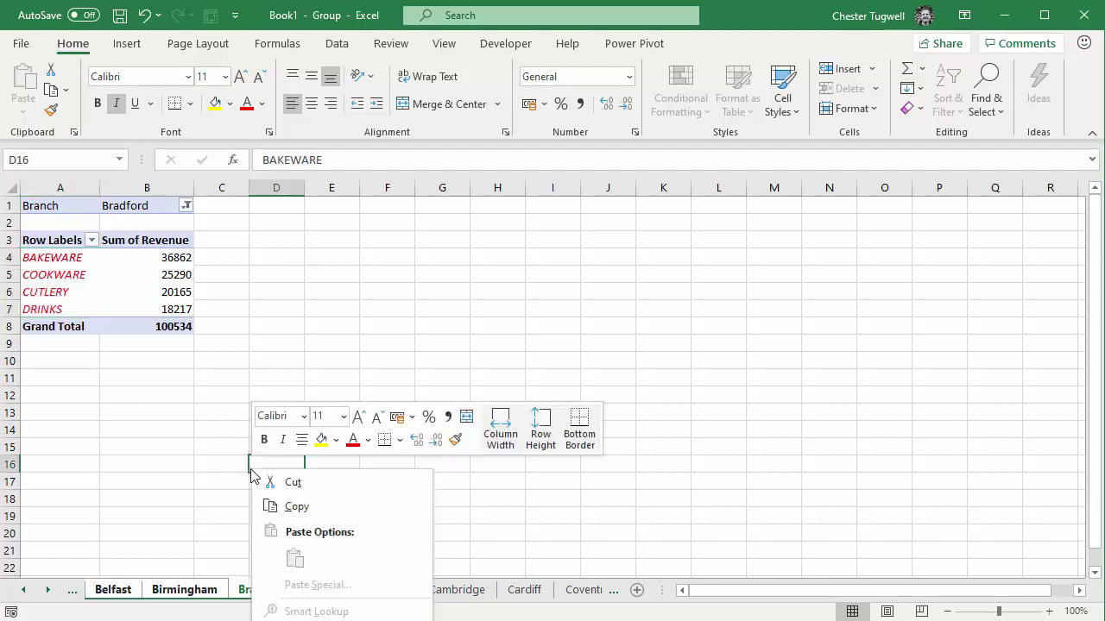
left_click(241, 586)
right_click(240, 587)
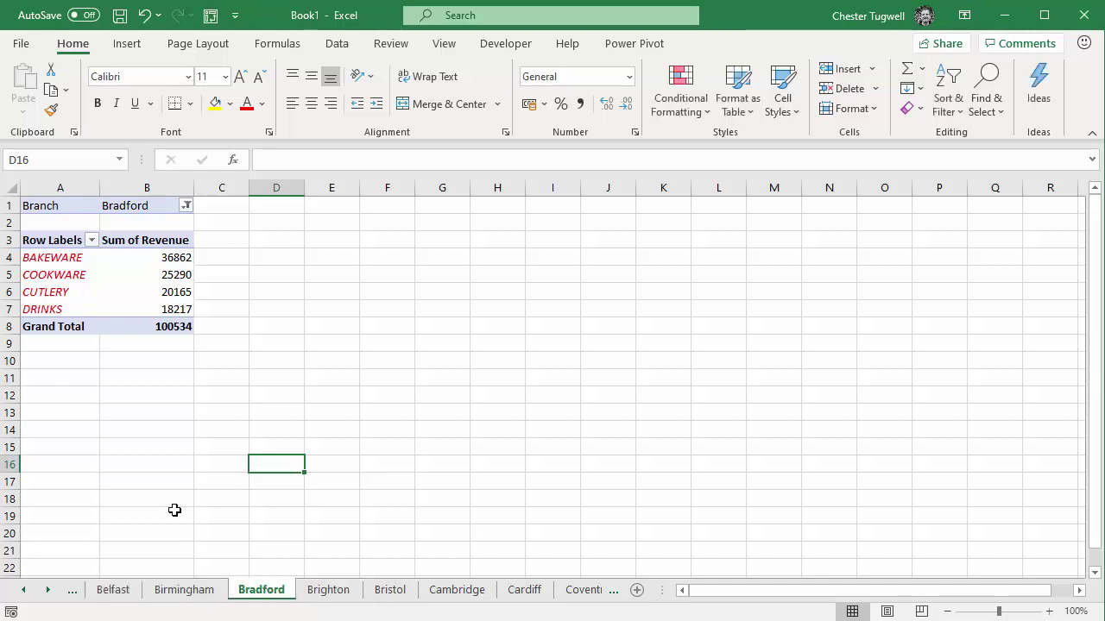
- Check that the sheets are ungrouped by switching individually to Birmingham, Belfast, Birmingham again and Bradford
left_click(183, 589)
left_click(121, 590)
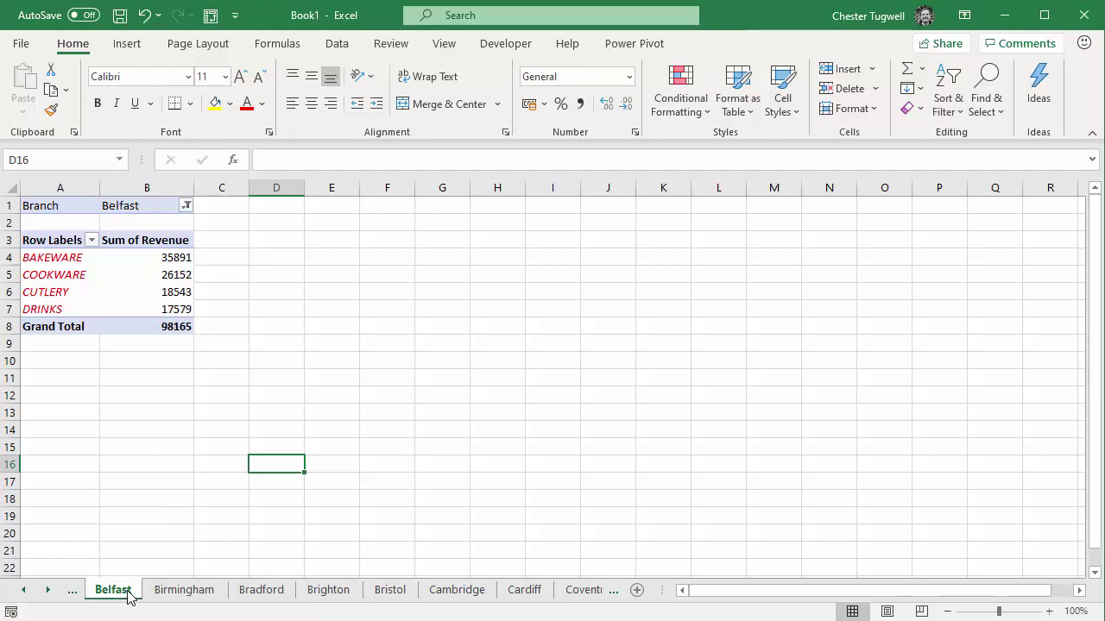
left_click(180, 590)
left_click(262, 591)
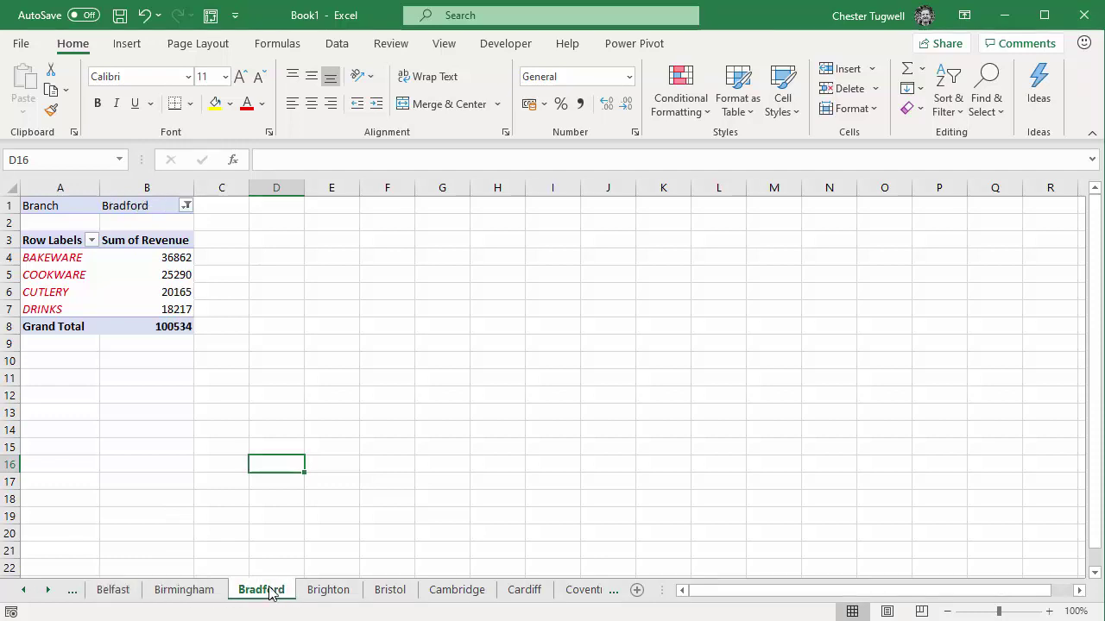